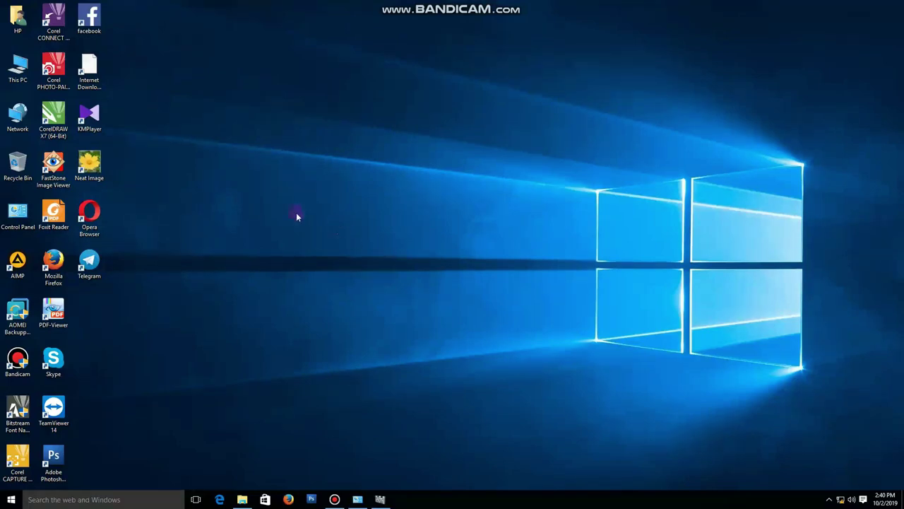
- Launch CorelDRAW X7, cancel the sign-in prompt, and close the program
double_click(53, 121)
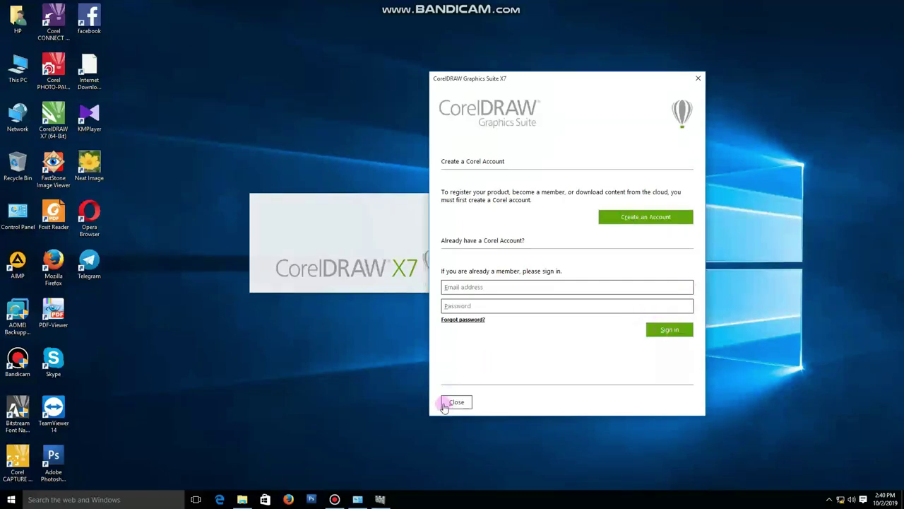
click(479, 303)
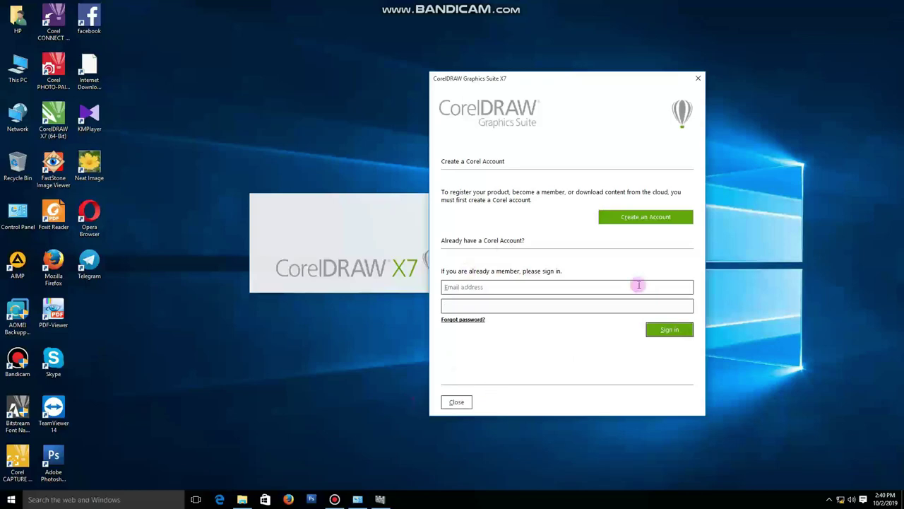
click(698, 79)
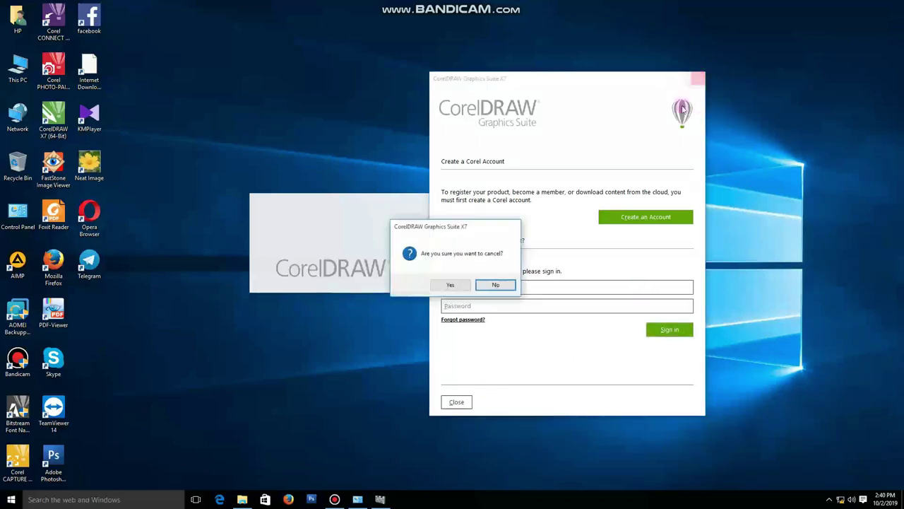
click(449, 286)
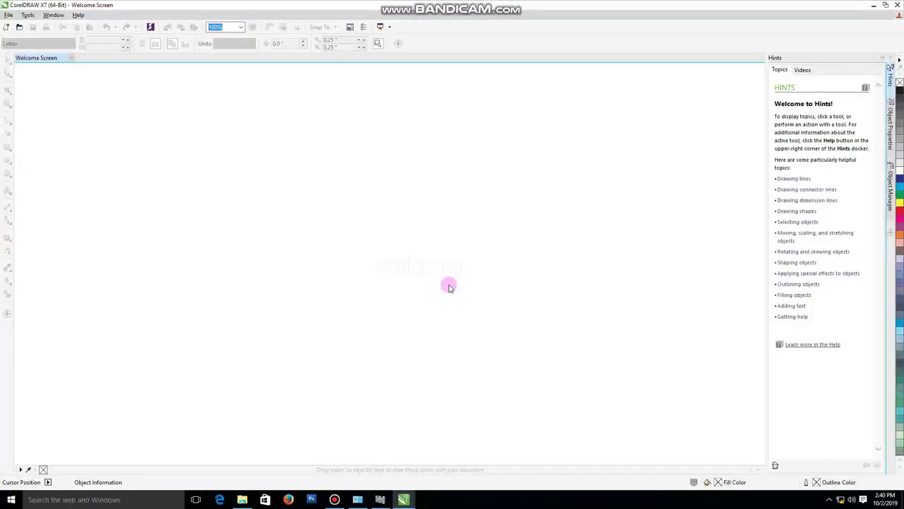
click(898, 4)
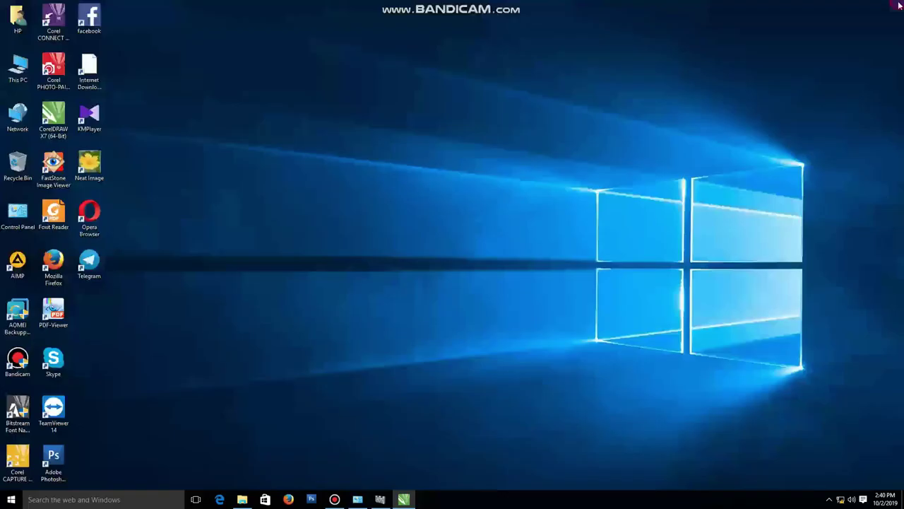
- Relaunch CorelDRAW X7, cancel the sign-in prompt again, and close it
double_click(55, 115)
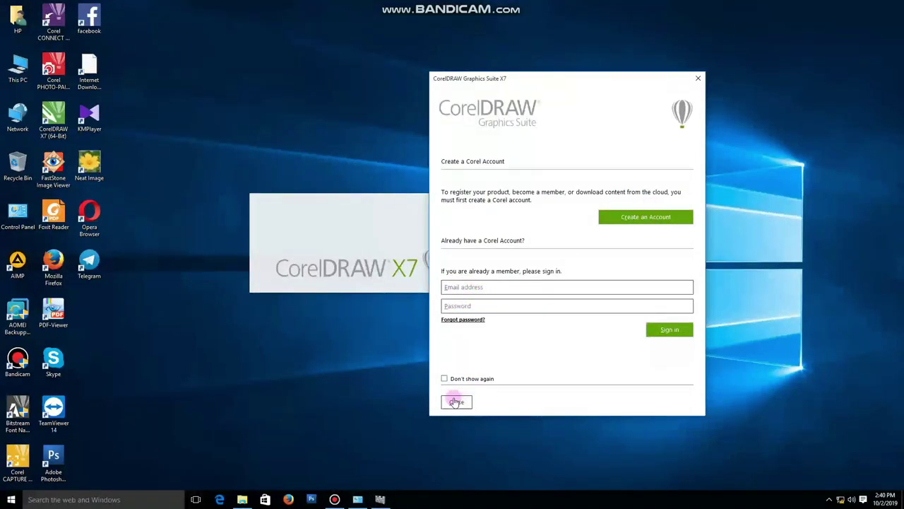
click(697, 80)
click(448, 284)
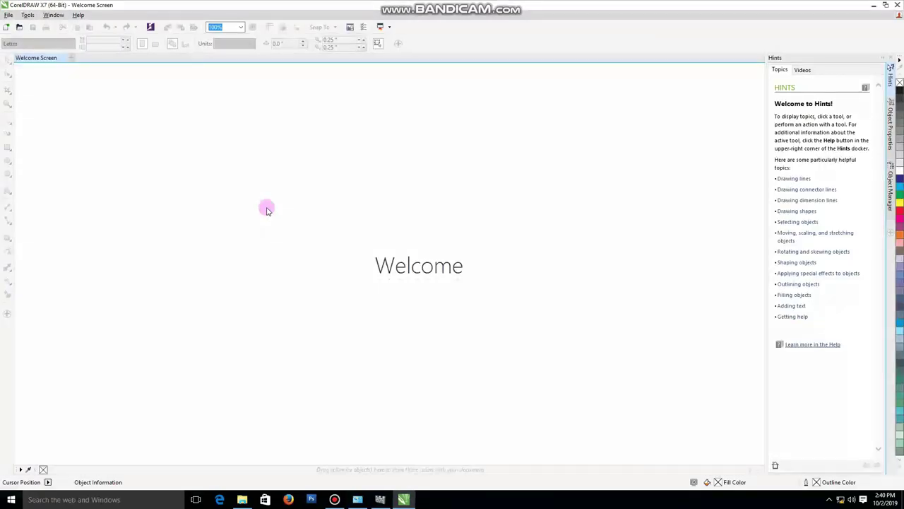
click(898, 5)
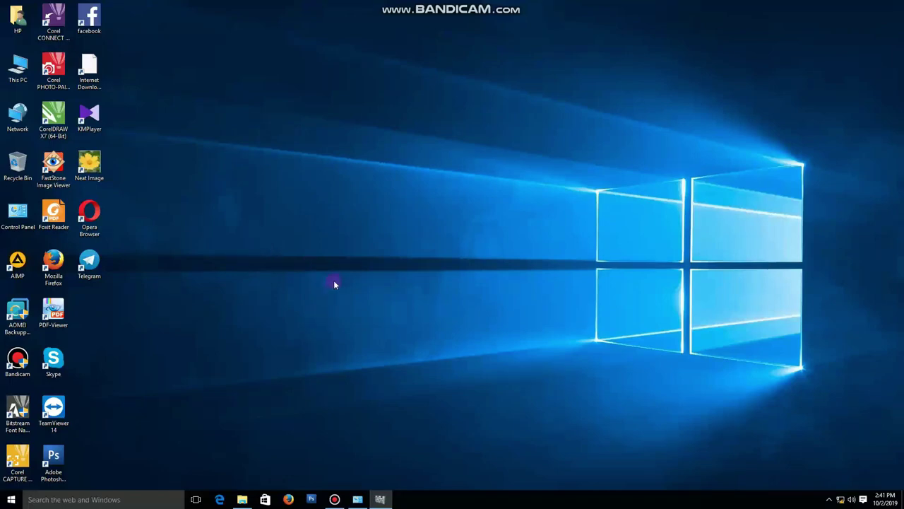
- Browse File Explorer to C:\Program Files\Corel\CorelDRAW Graphics Suite X7\Draw
click(242, 500)
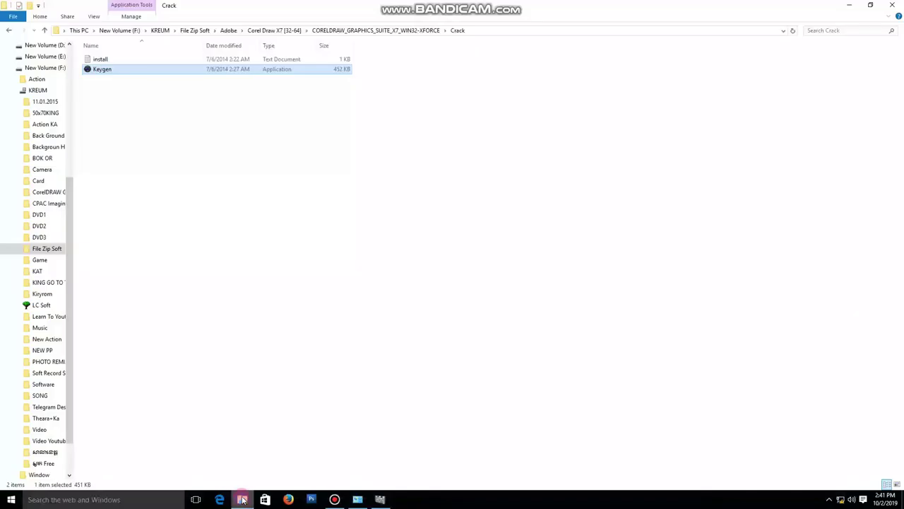
mouse_move(39, 185)
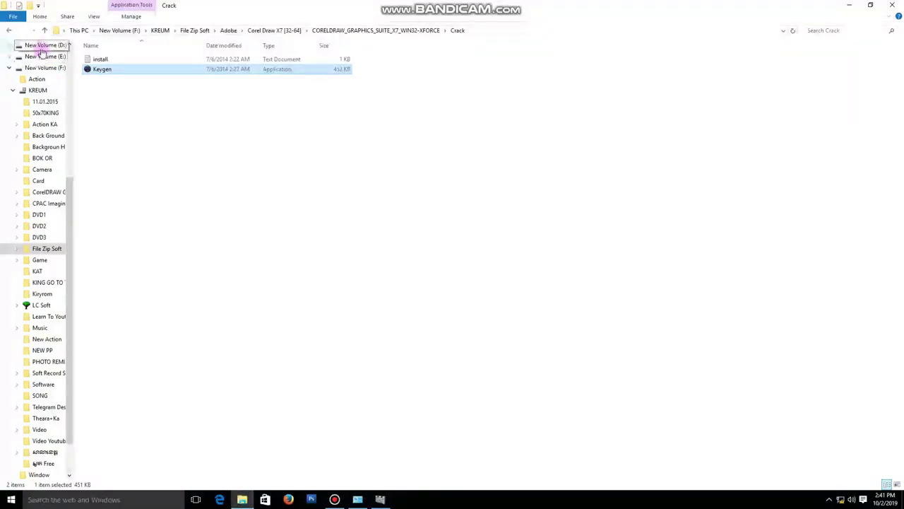
scroll(70, 184, up, 2)
scroll(71, 184, up, 2)
click(53, 128)
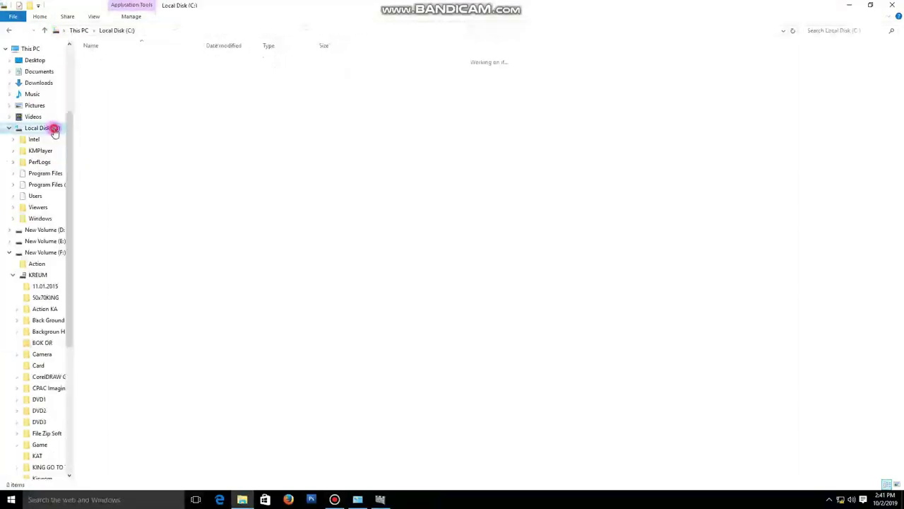
click(45, 174)
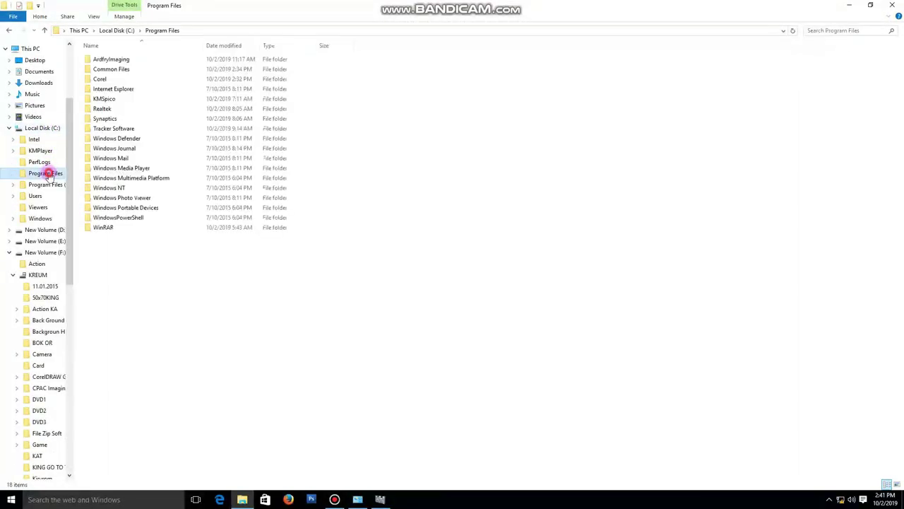
click(39, 207)
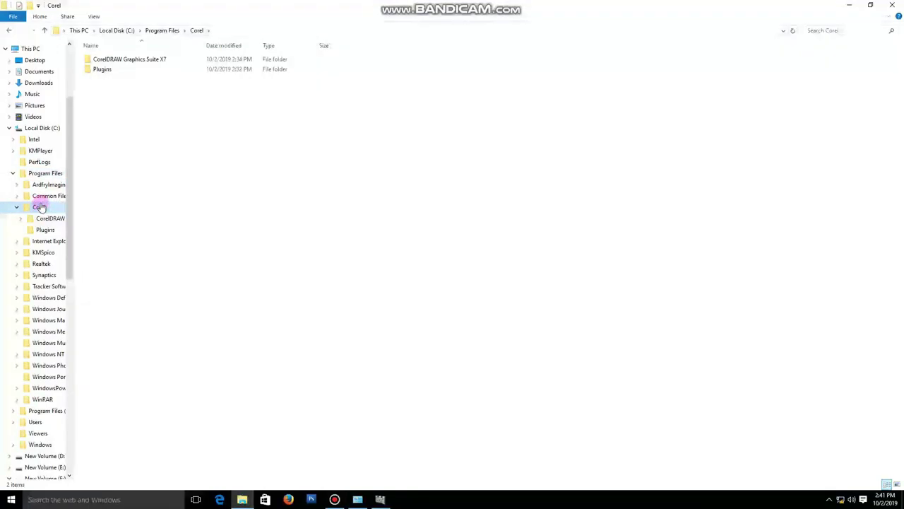
click(43, 219)
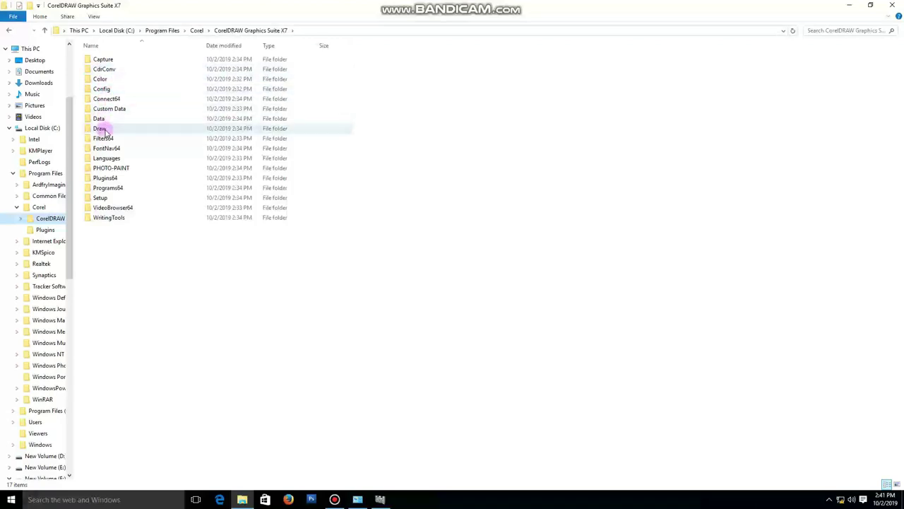
double_click(104, 130)
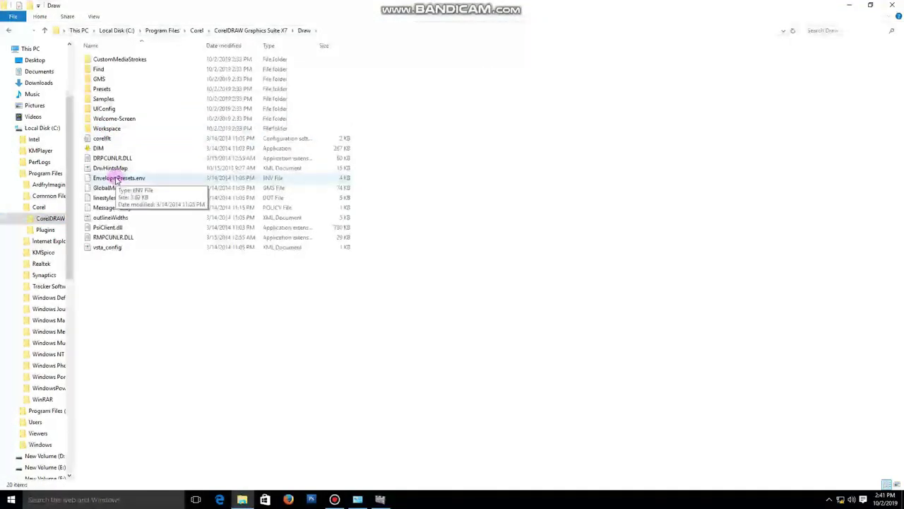
- Rename RMPCUNLR.DLL to RMPCUNLRM.DLL, granting administrator permission
click(115, 238)
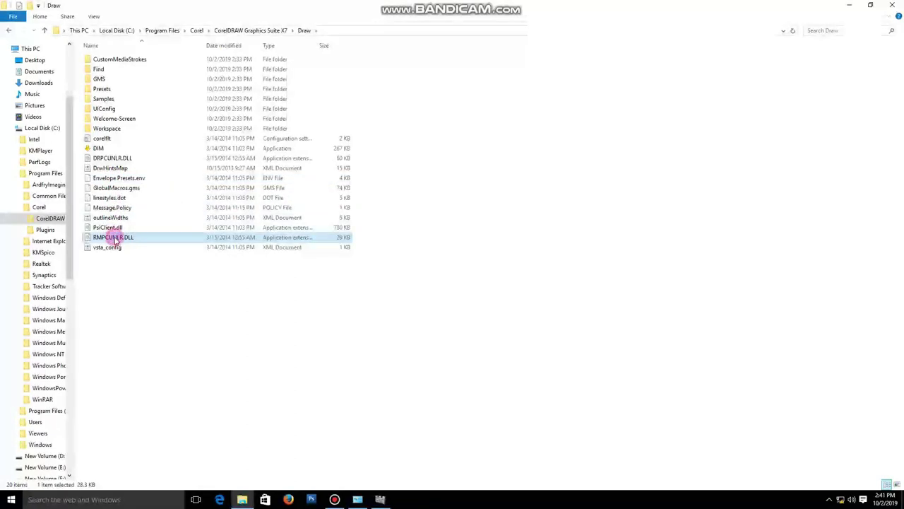
click(115, 239)
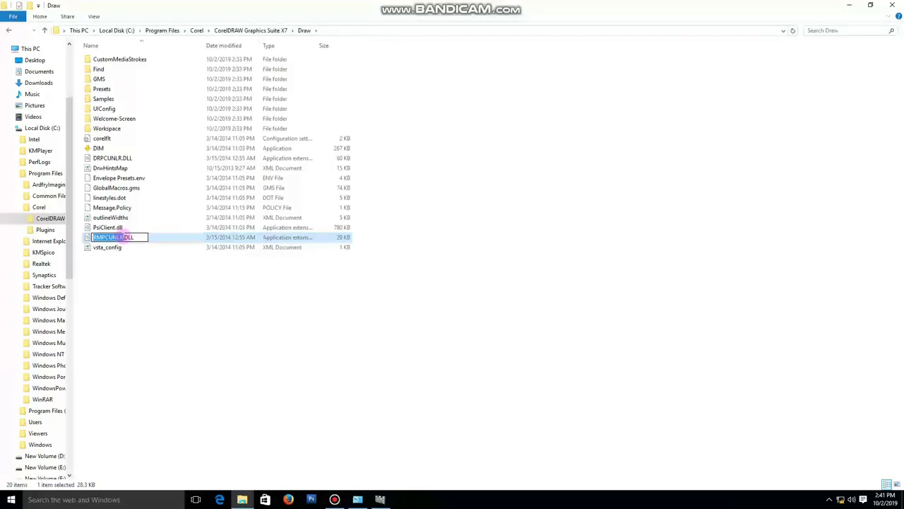
click(126, 238)
text(M)
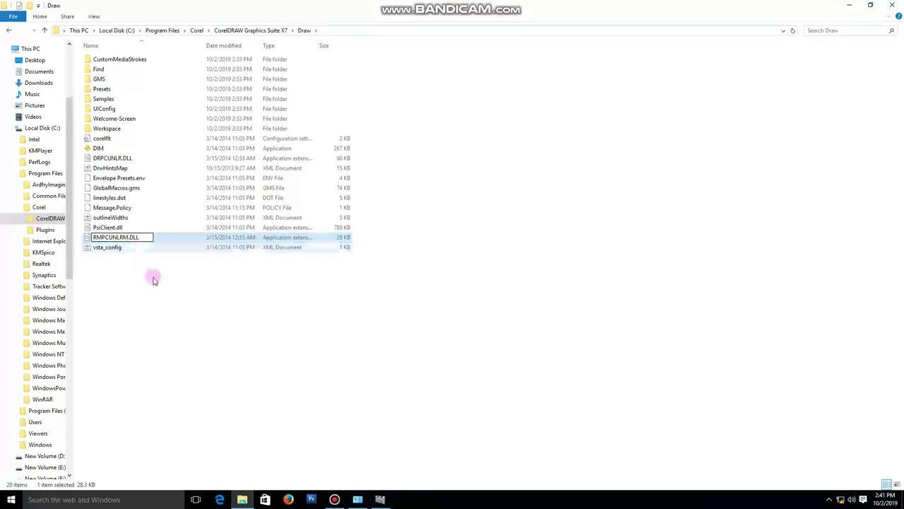
click(152, 275)
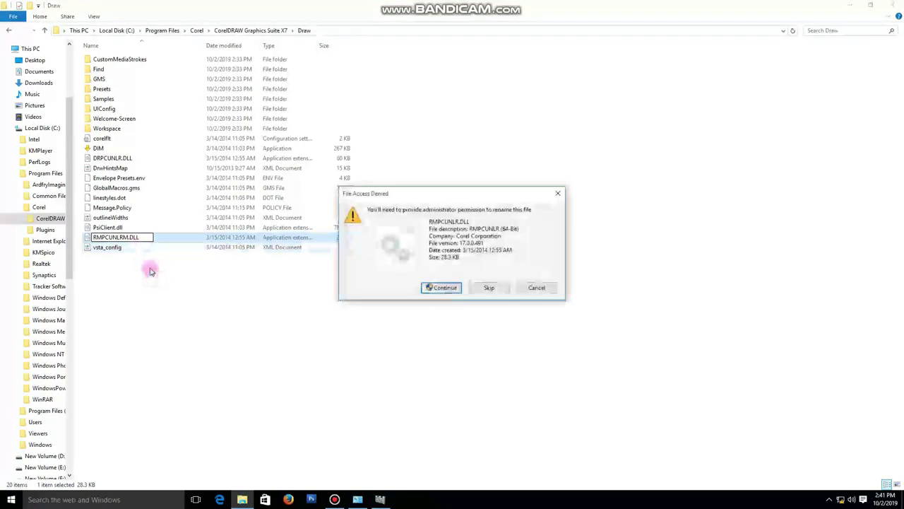
click(443, 287)
- Refresh the Draw folder listing and go back to the CorelDRAW Graphics Suite X7 folder
right_click(328, 300)
click(368, 337)
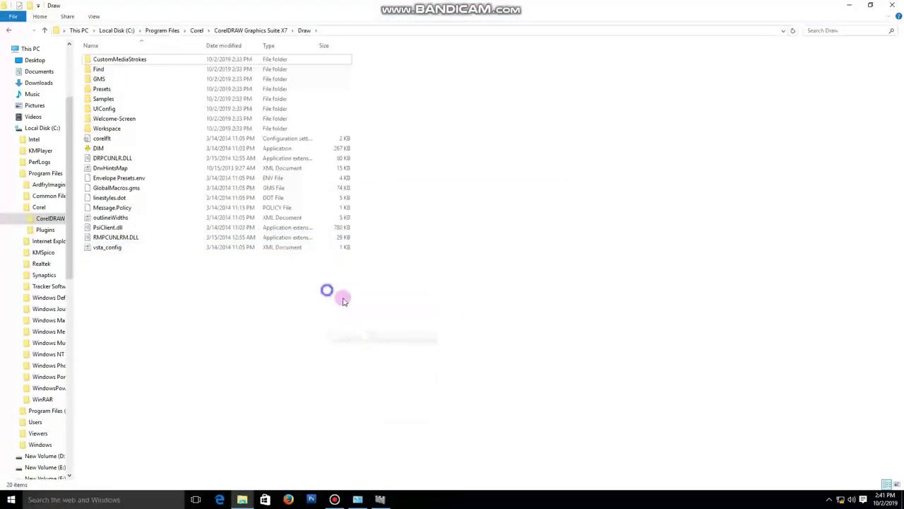
right_click(327, 290)
click(367, 330)
right_click(300, 296)
click(328, 335)
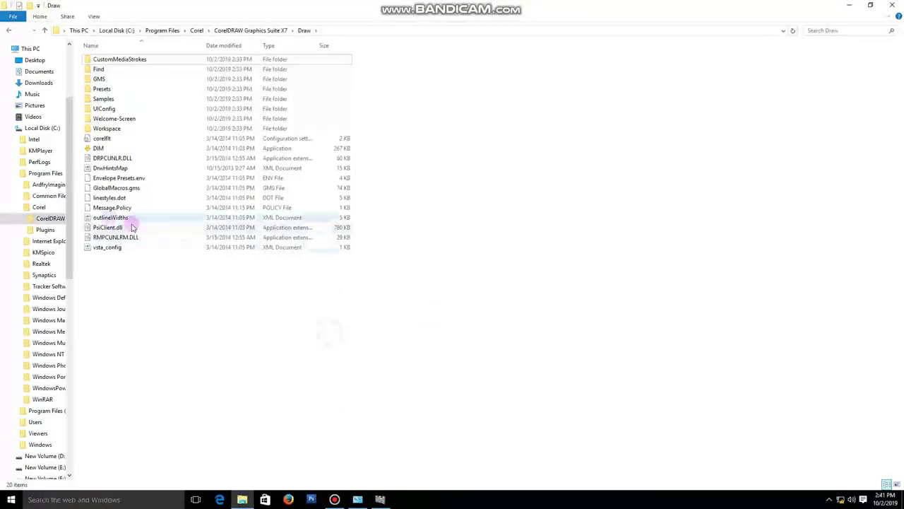
click(52, 219)
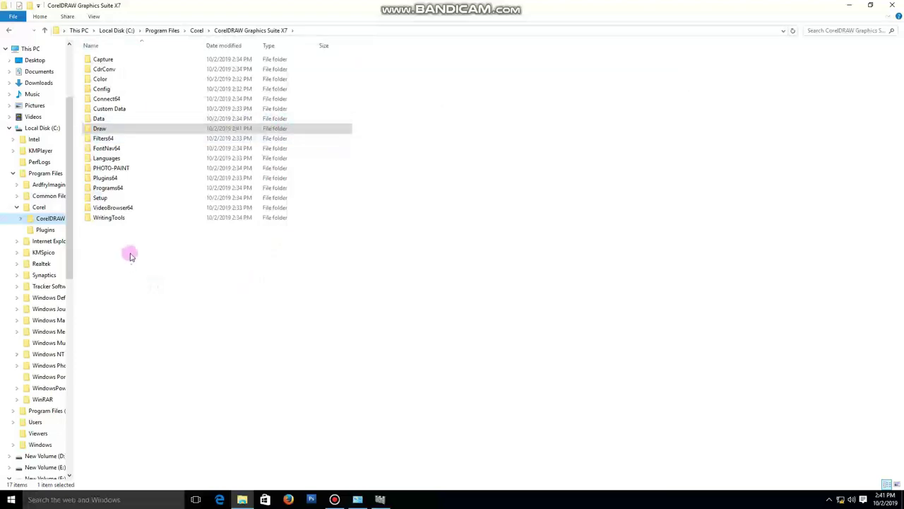
- Search the CorelDRAW Graphics Suite X7 folder for RMP and select the four RMPCUNLR DLLs
click(45, 218)
click(839, 30)
text(RM)
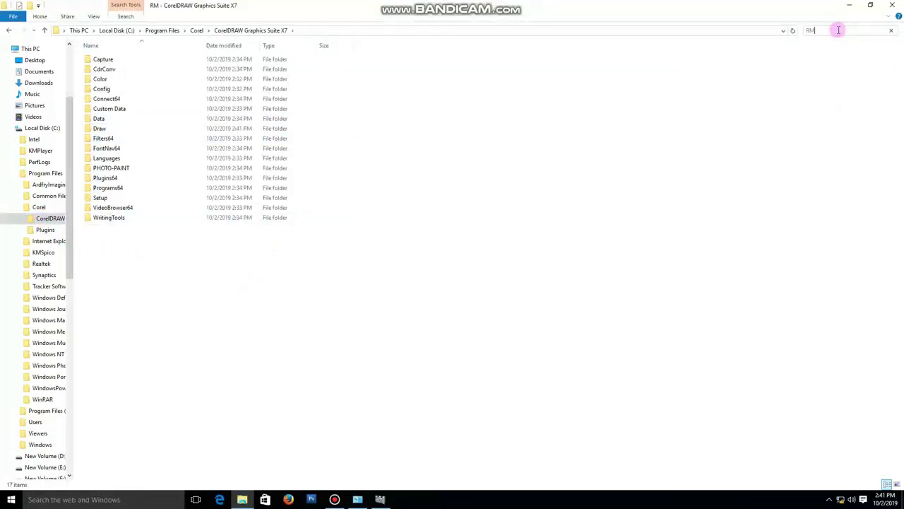
text(P)
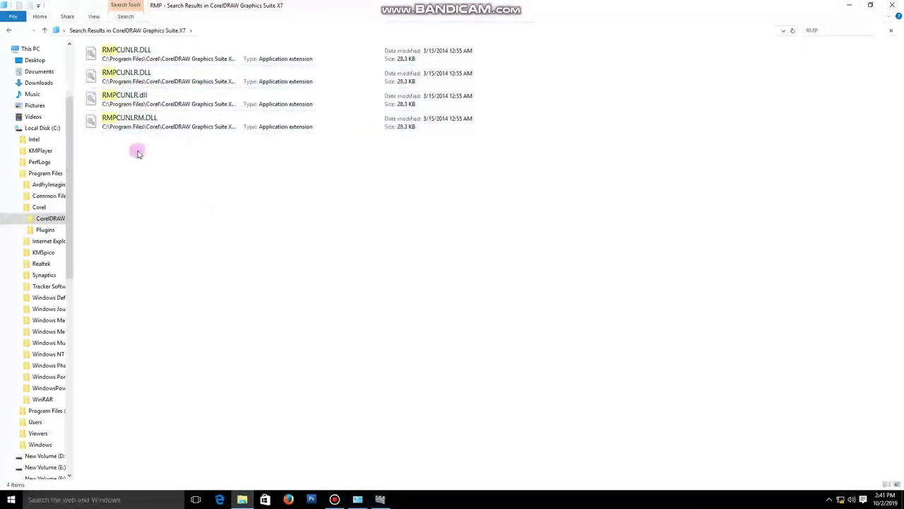
drag(247, 228, 83, 39)
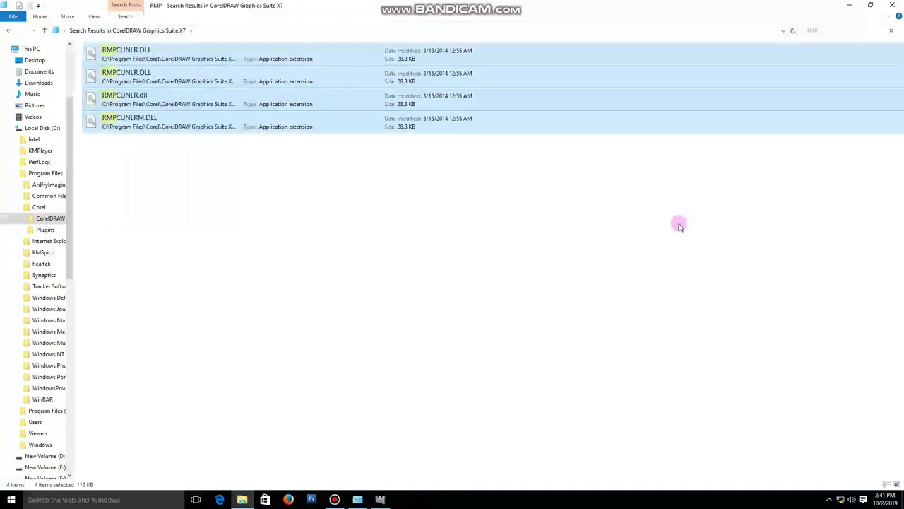
- Delete the four RMP DLLs with admin permission for all, refresh, and close Explorer
right_click(148, 101)
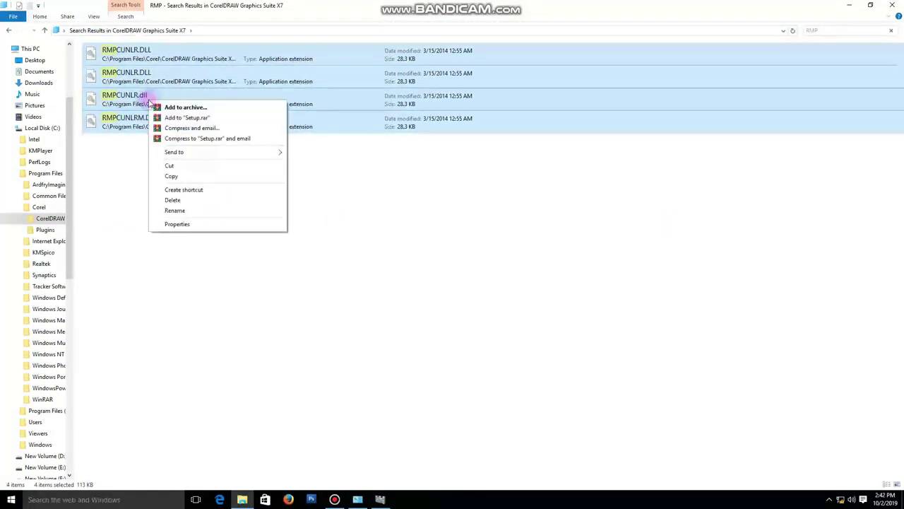
click(194, 199)
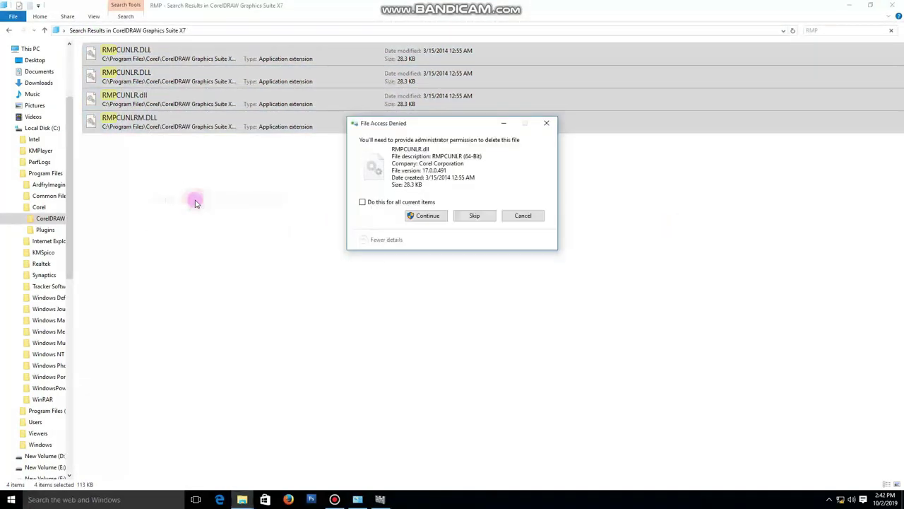
click(383, 202)
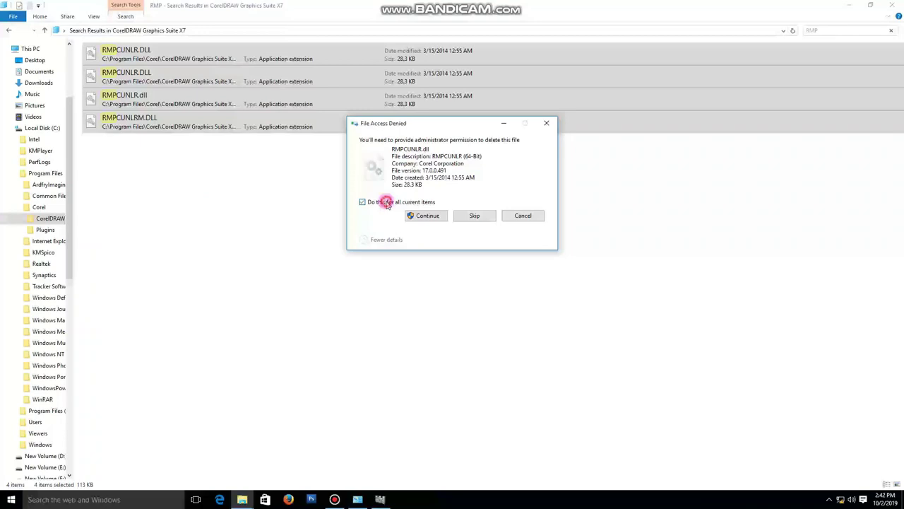
click(436, 216)
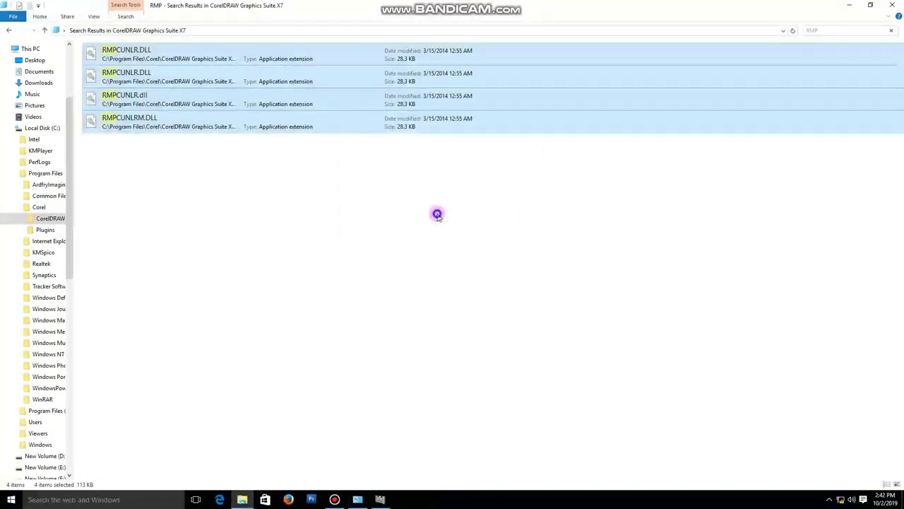
right_click(437, 215)
click(479, 252)
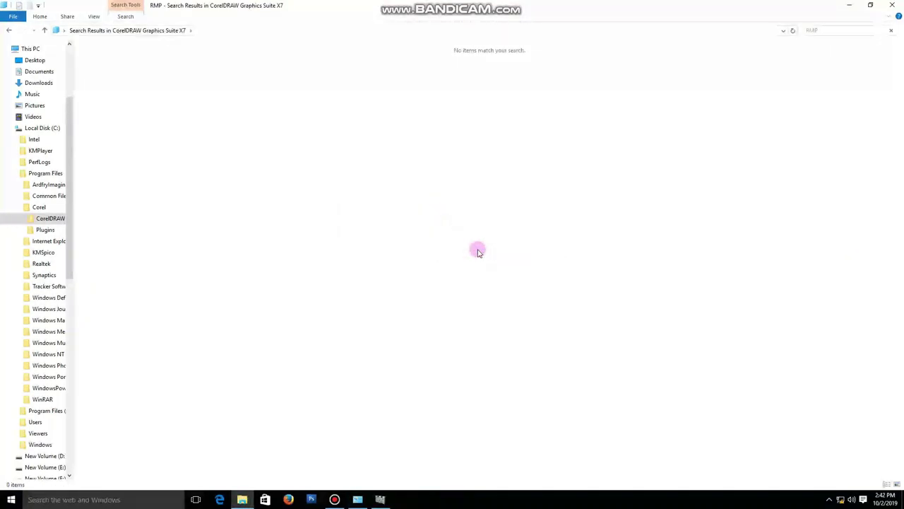
click(896, 5)
- Refresh the desktop and relaunch CorelDRAW X7 from its desktop icon
right_click(302, 156)
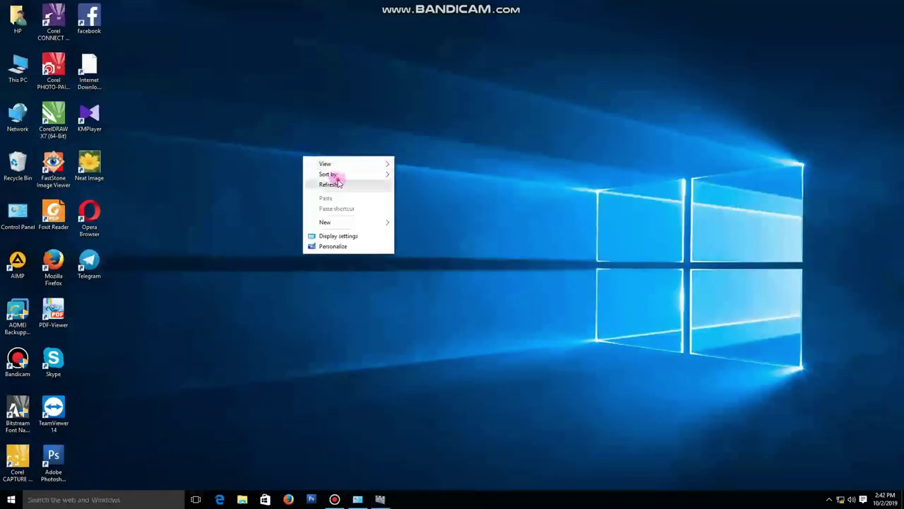
click(332, 182)
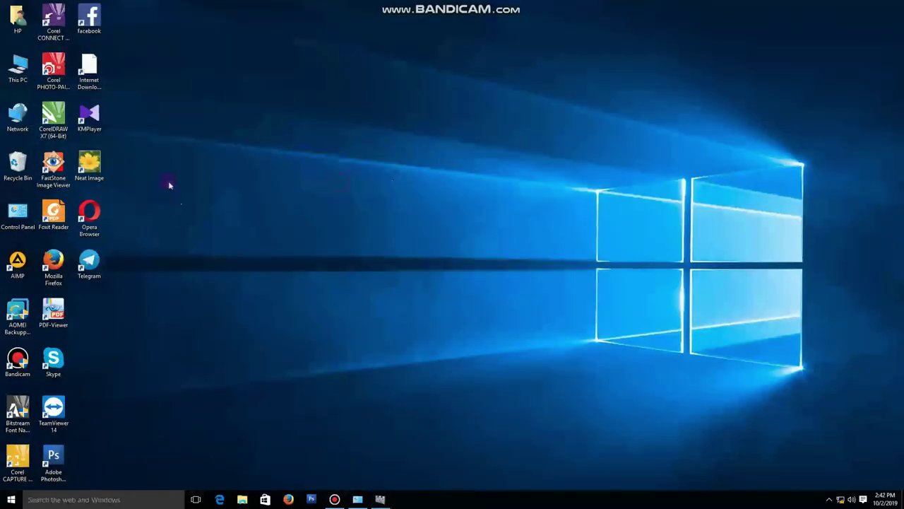
double_click(53, 116)
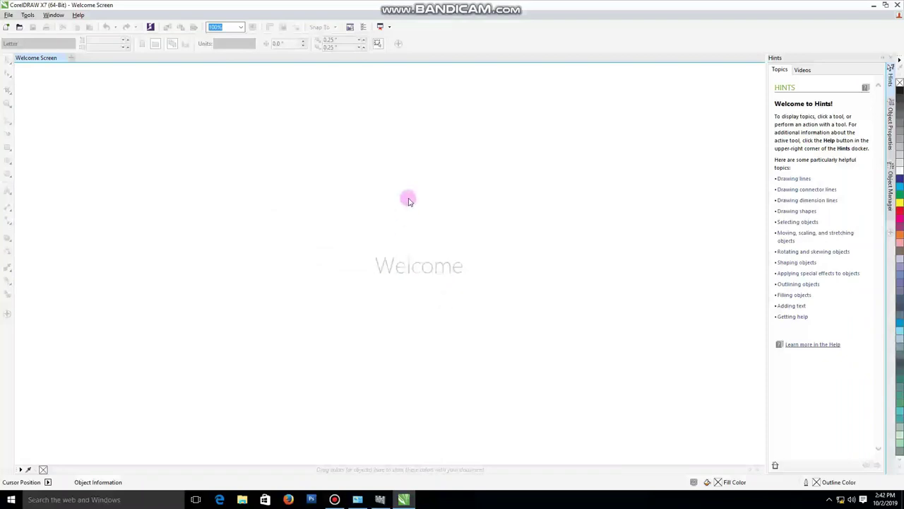
- Create a new Letter document and draw a rectangle across the upper half of the page
click(8, 16)
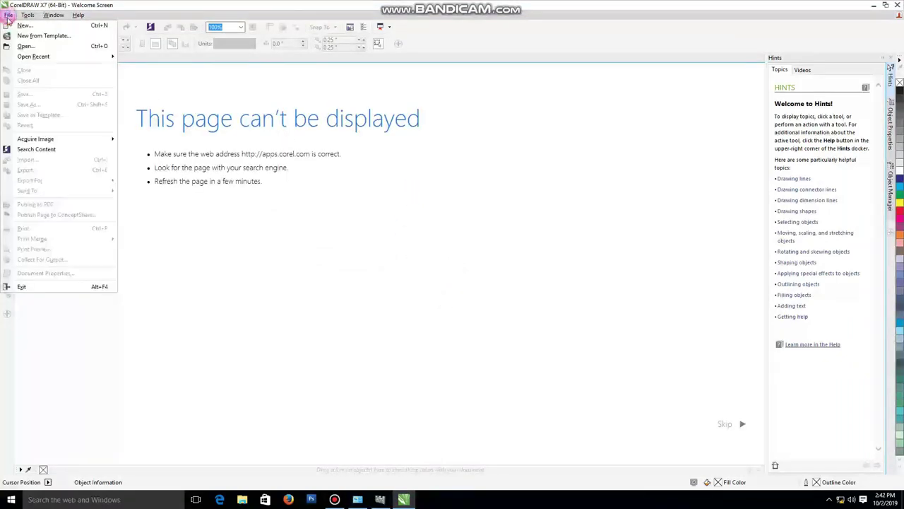
click(28, 25)
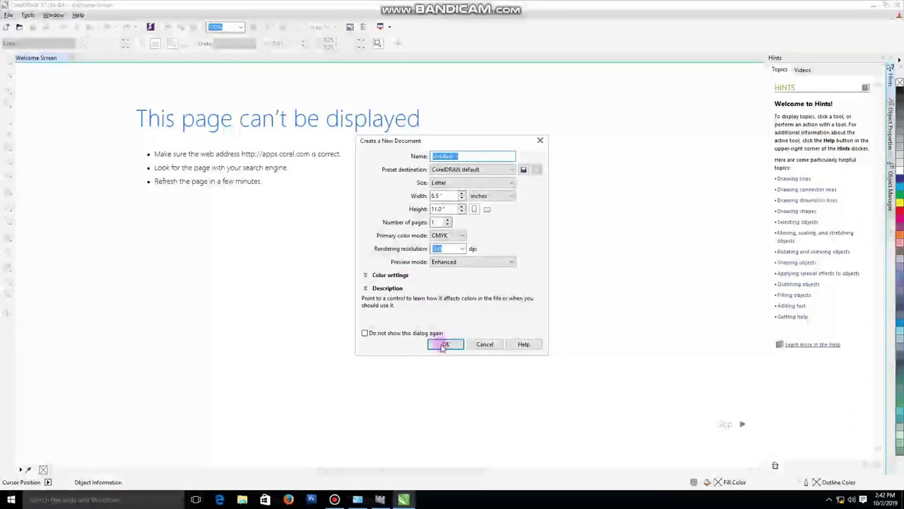
click(436, 343)
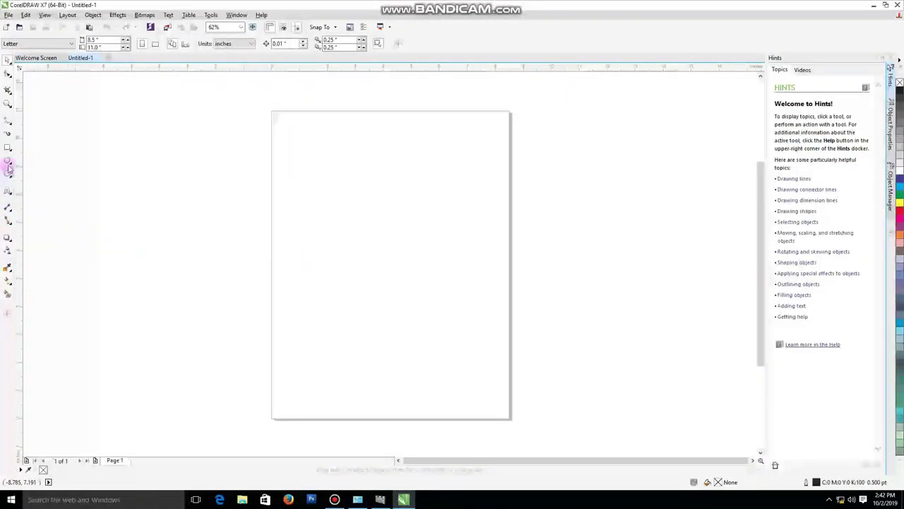
click(8, 147)
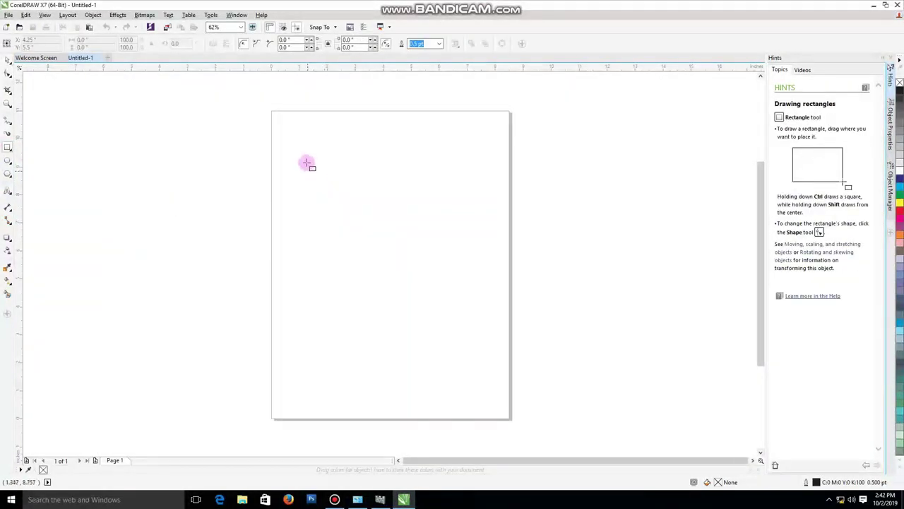
drag(309, 161, 472, 300)
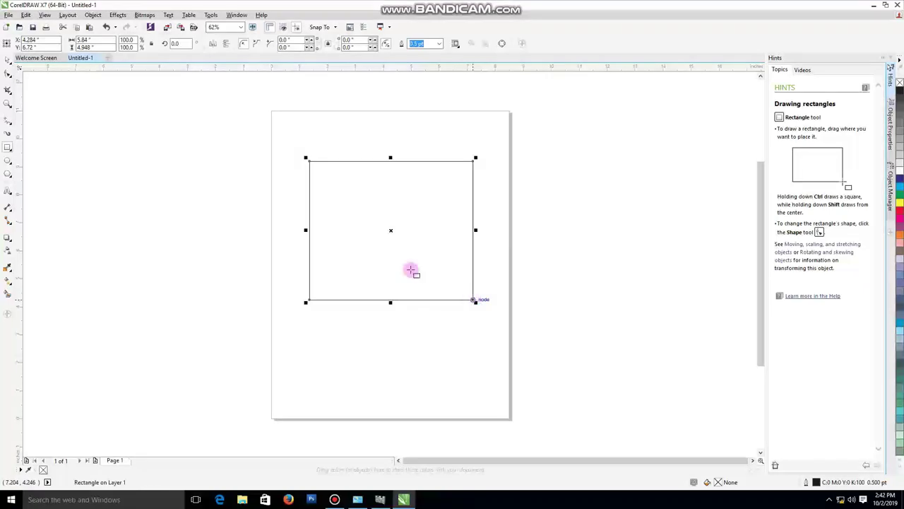
click(9, 189)
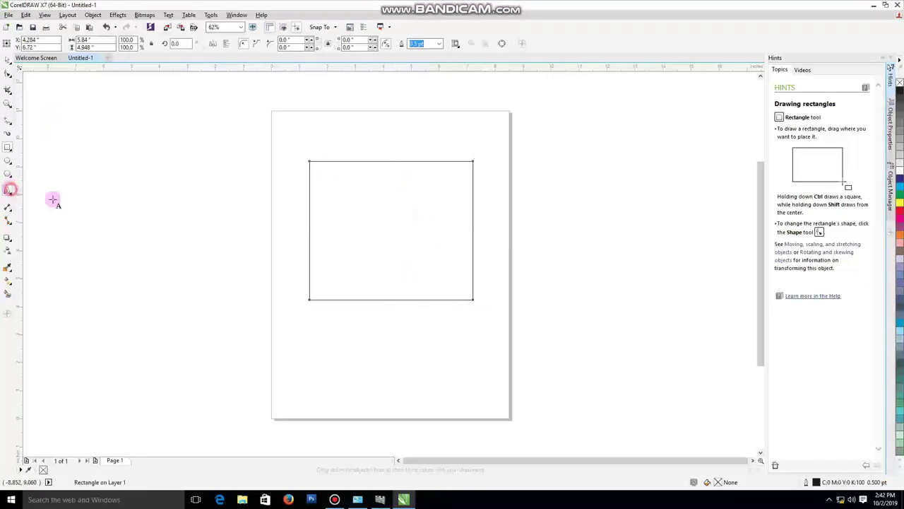
- Type the artistic text 'RMP=DELET' inside the rectangle
click(365, 227)
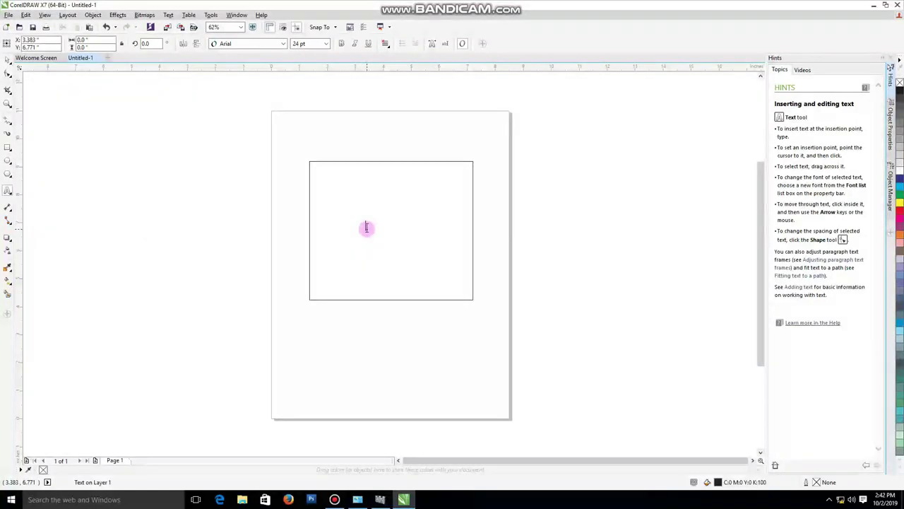
text(RMP)
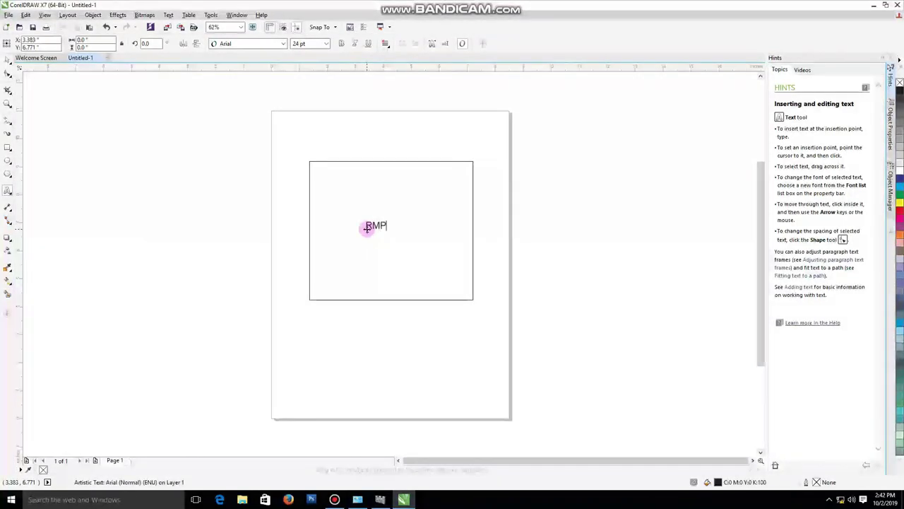
text(+)
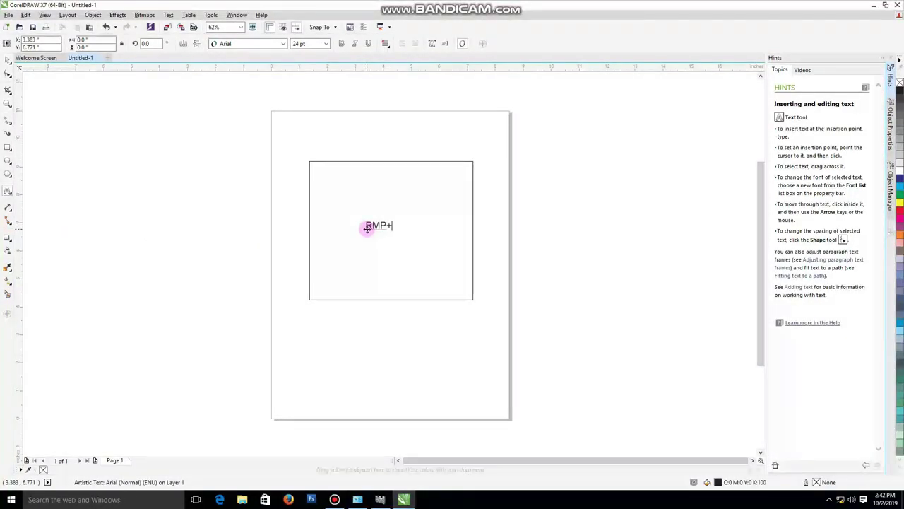
key(BackSpace)
text(=)
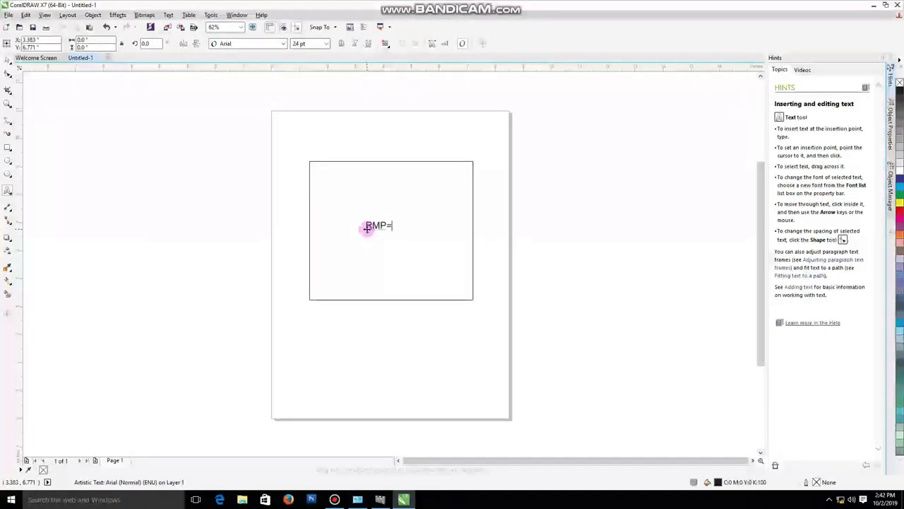
text(DELET)
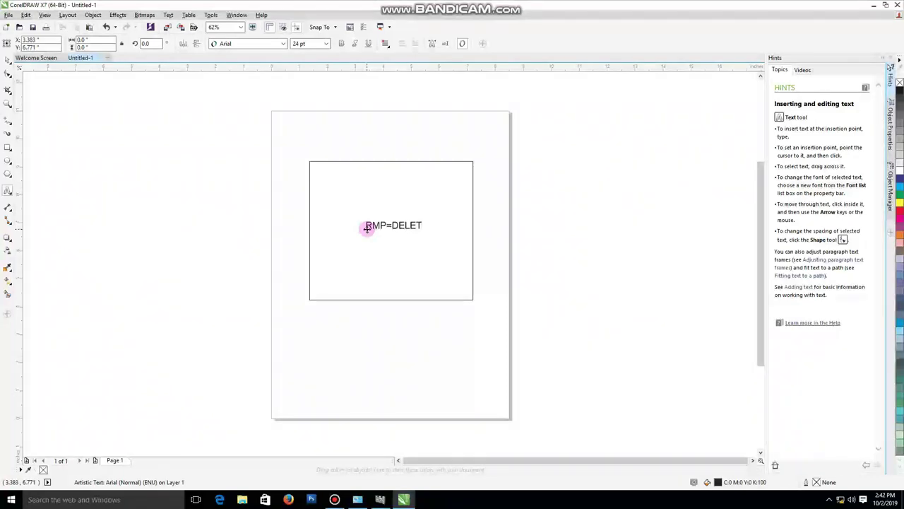
key(Escape)
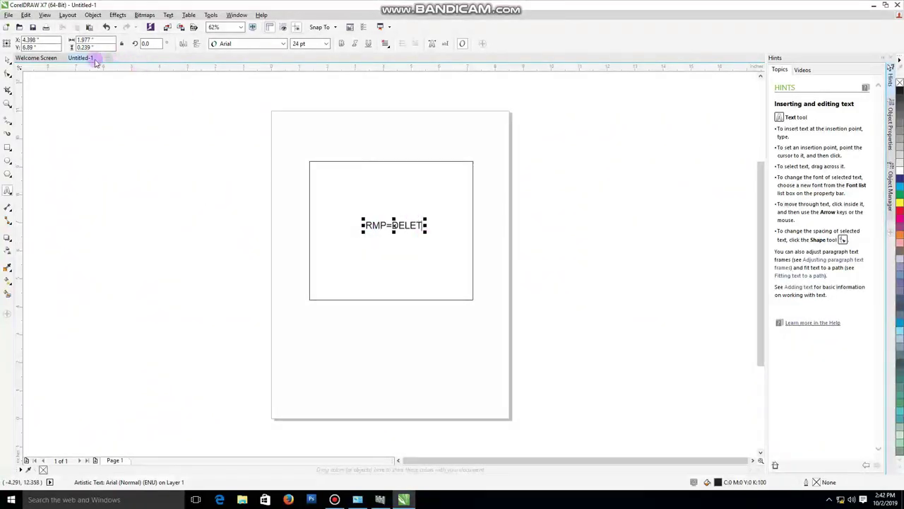
- Open and dismiss the File menu, then close CorelDRAW X7
click(9, 15)
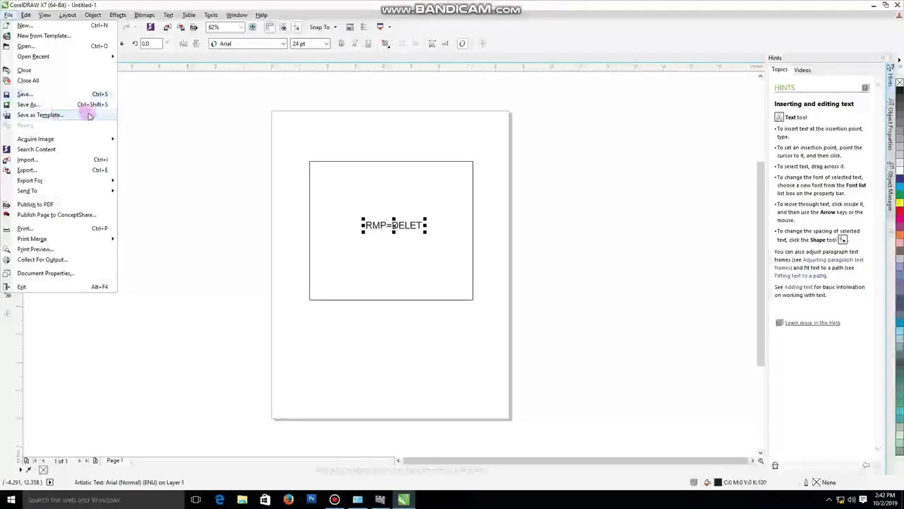
click(221, 129)
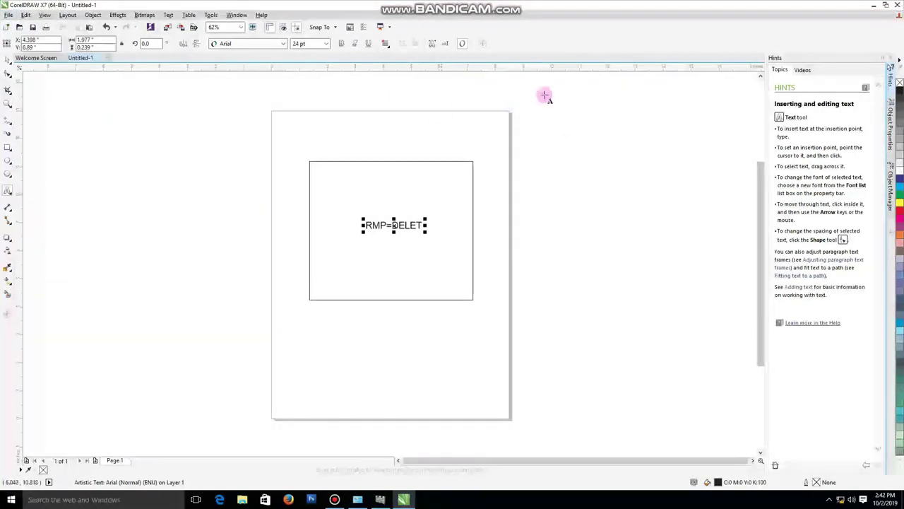
click(897, 7)
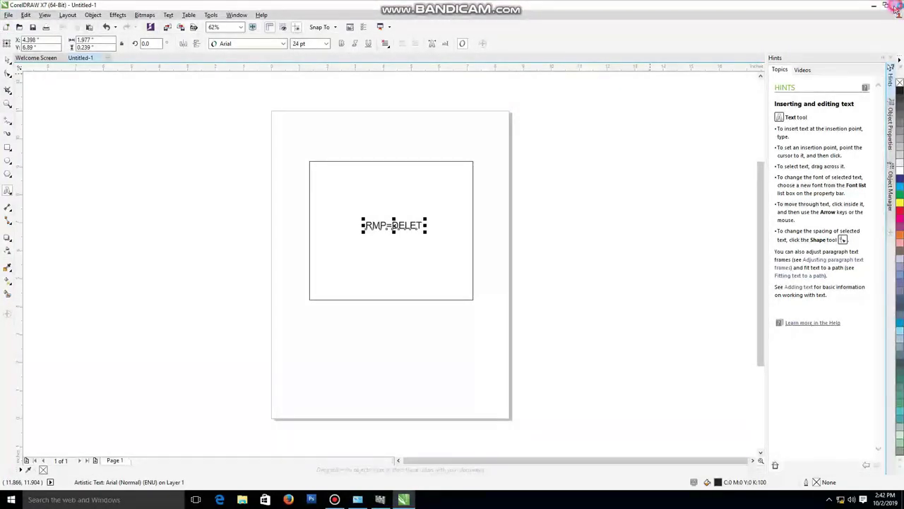